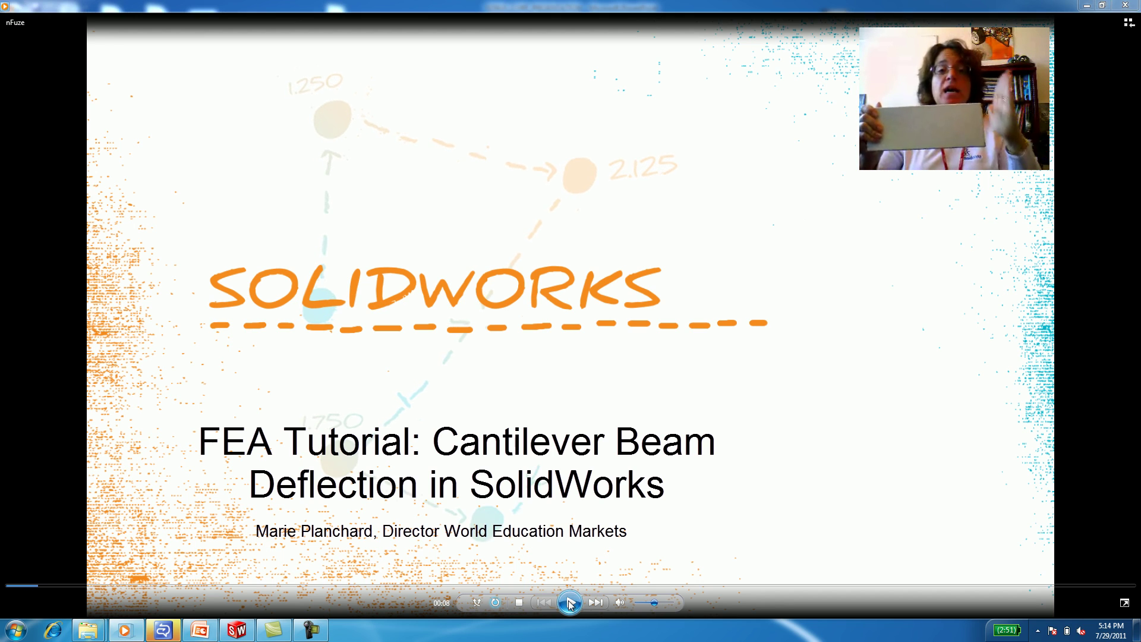
click(569, 603)
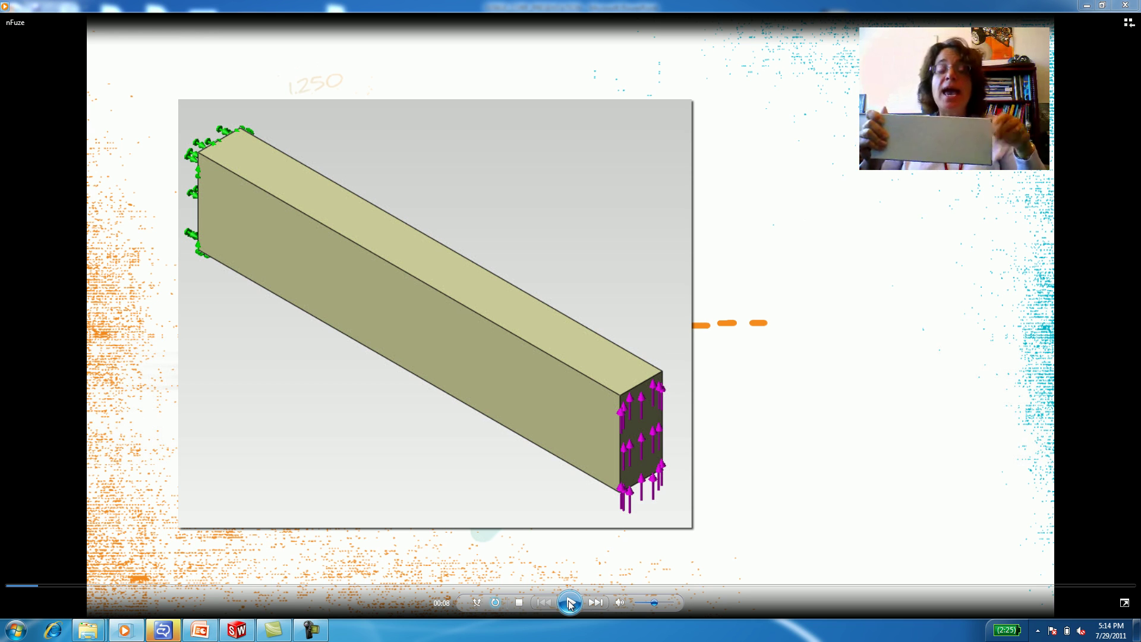
click(569, 604)
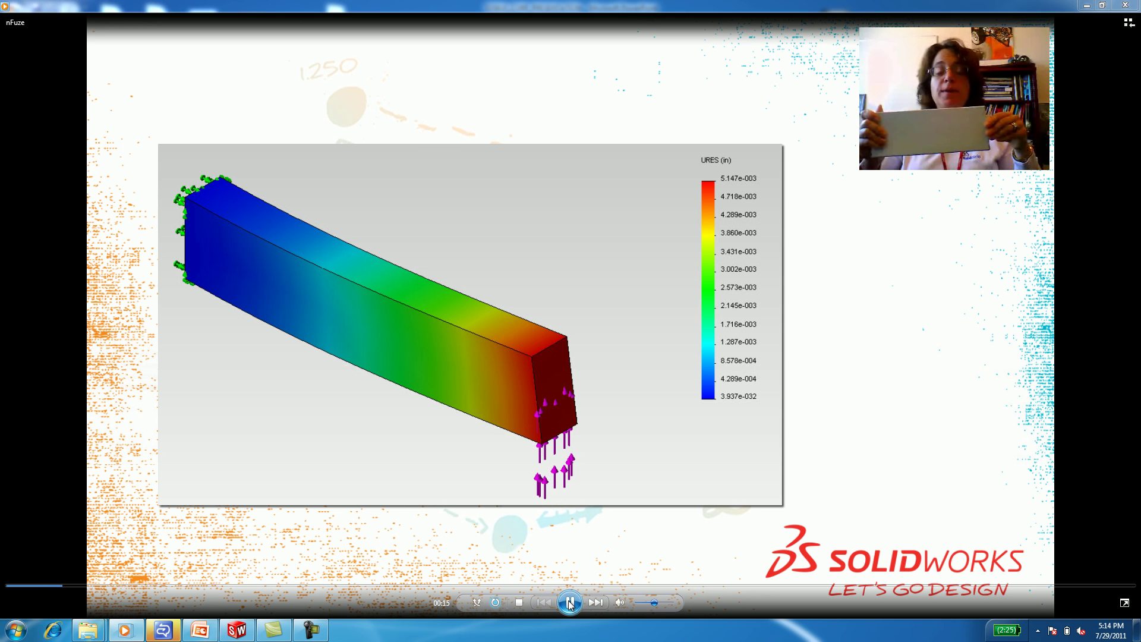
click(569, 604)
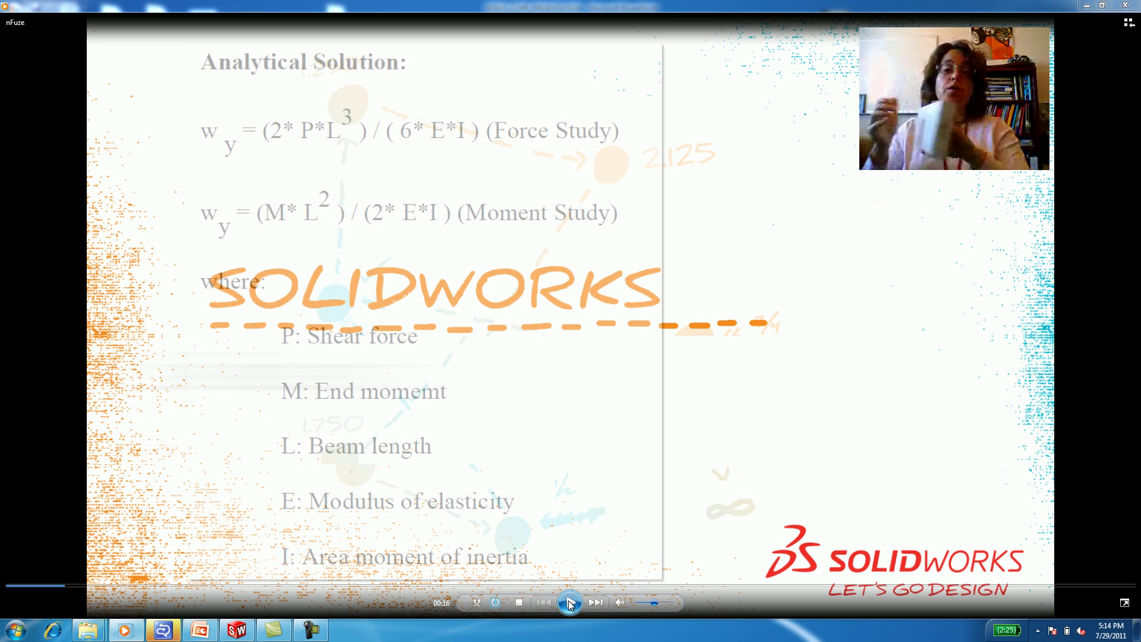
click(569, 604)
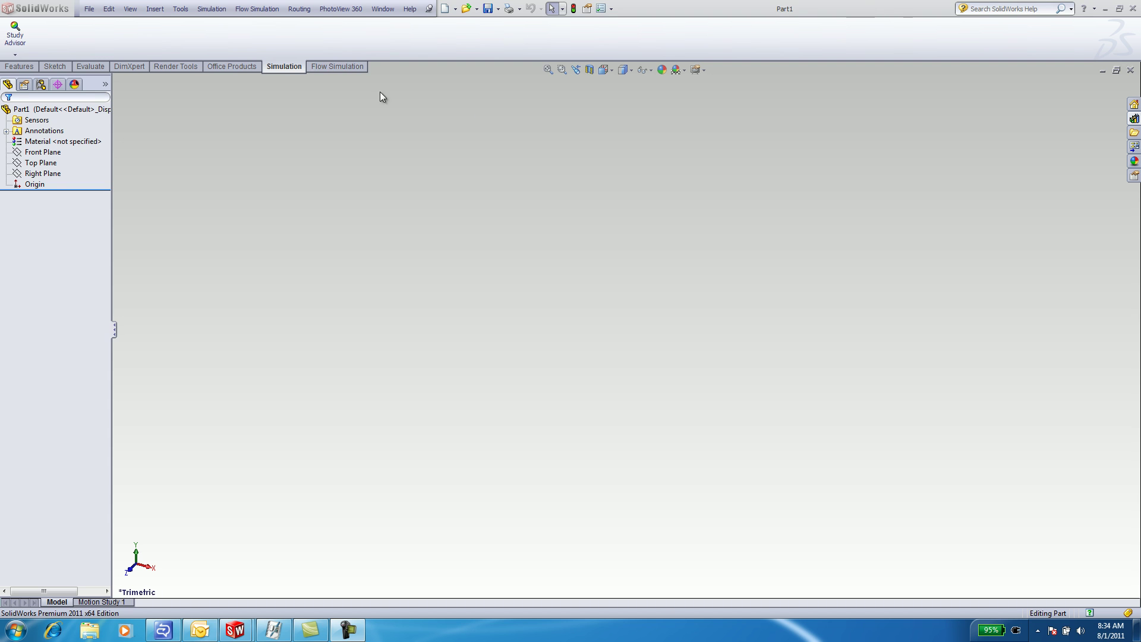
Check in the add-ins list that SolidWorks Simulation is active
click(180, 9)
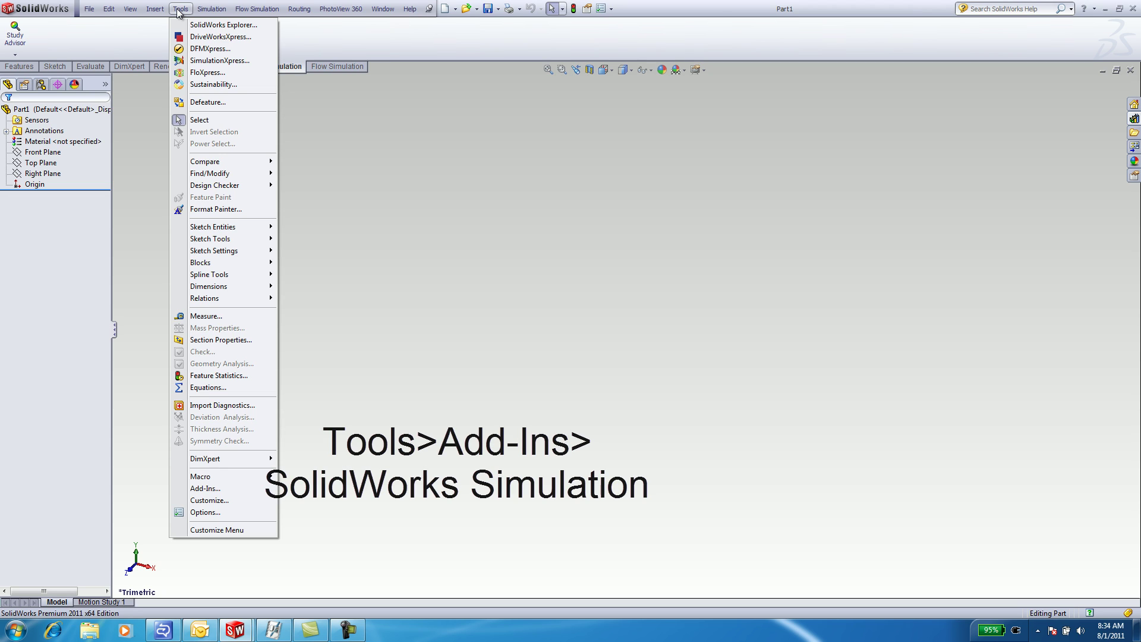
click(196, 489)
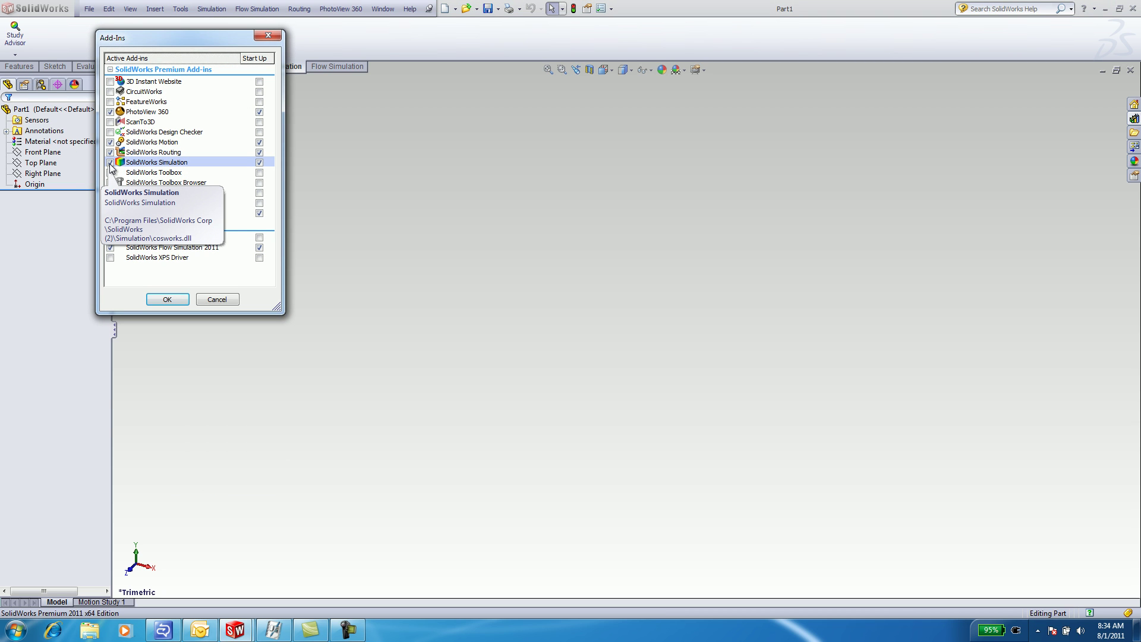
click(165, 299)
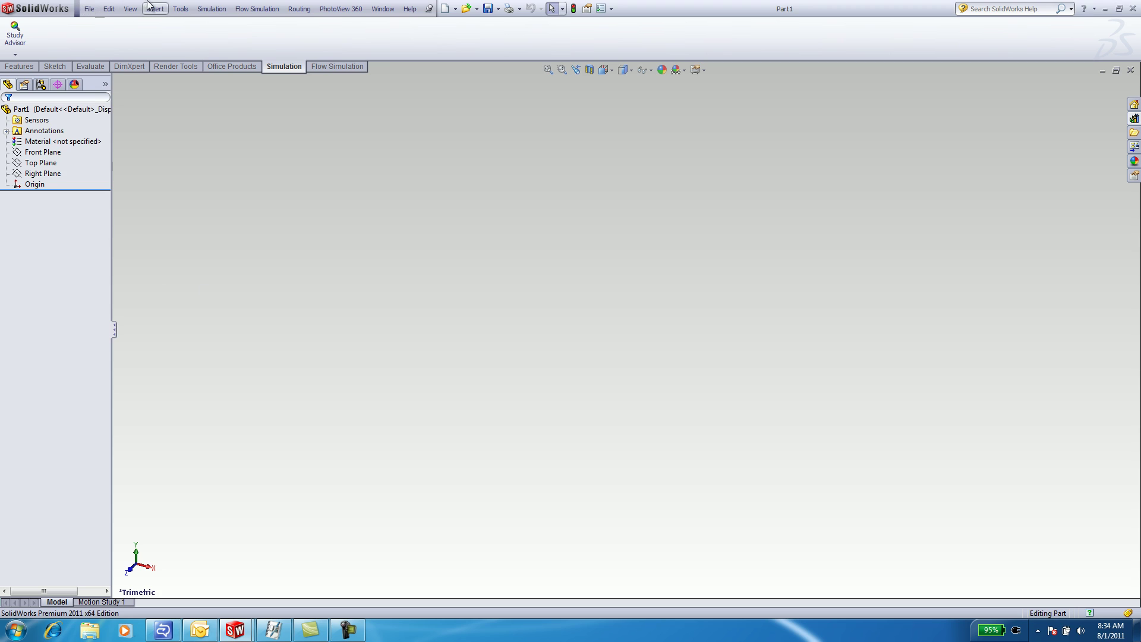
Open the SolidWorks Simulation verification problems from the validation section of the help
click(211, 9)
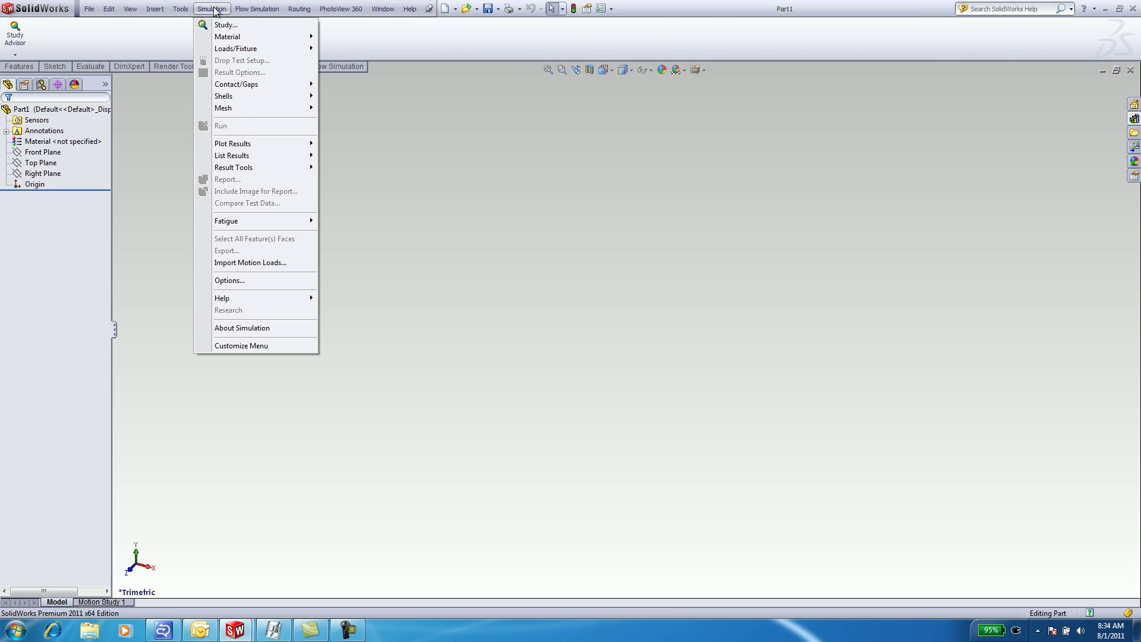
mouse_move(410, 9)
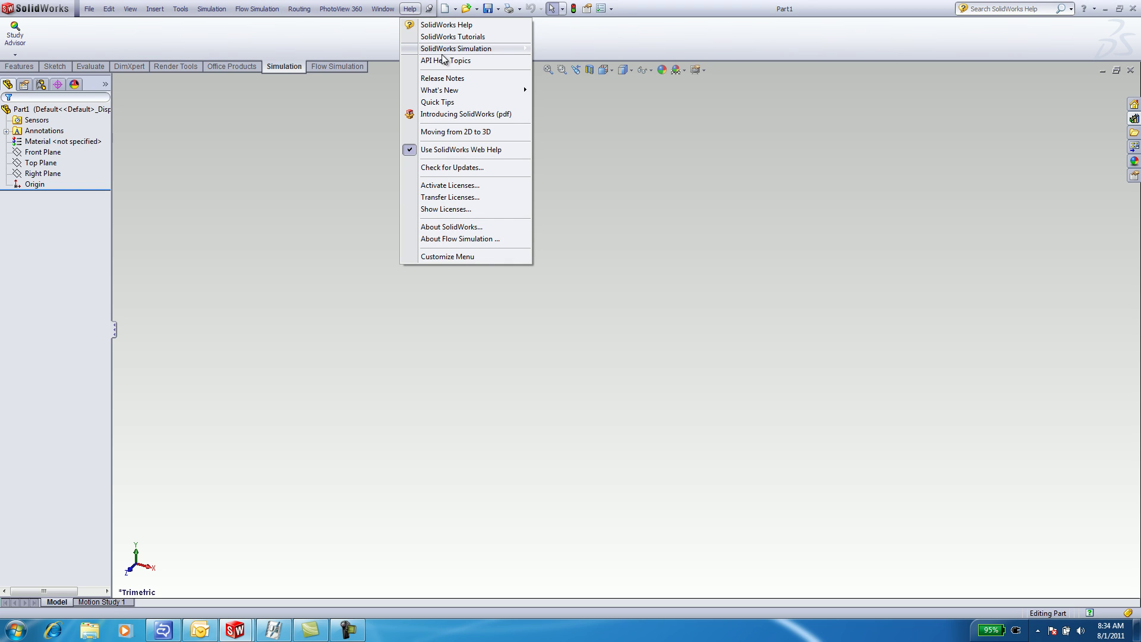
mouse_move(441, 51)
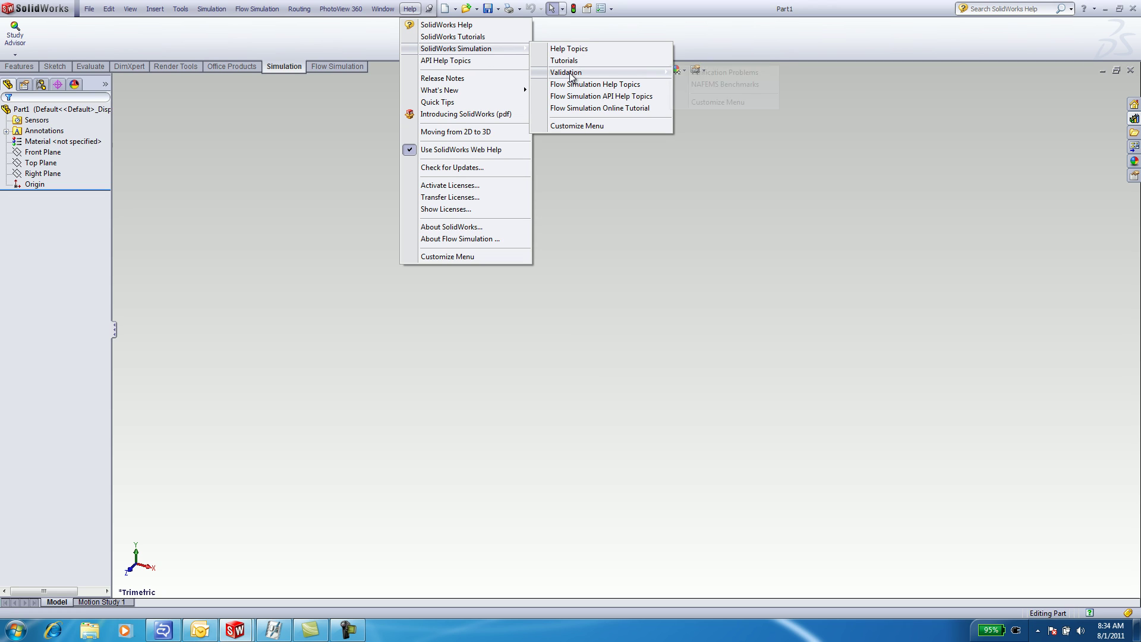
mouse_move(570, 74)
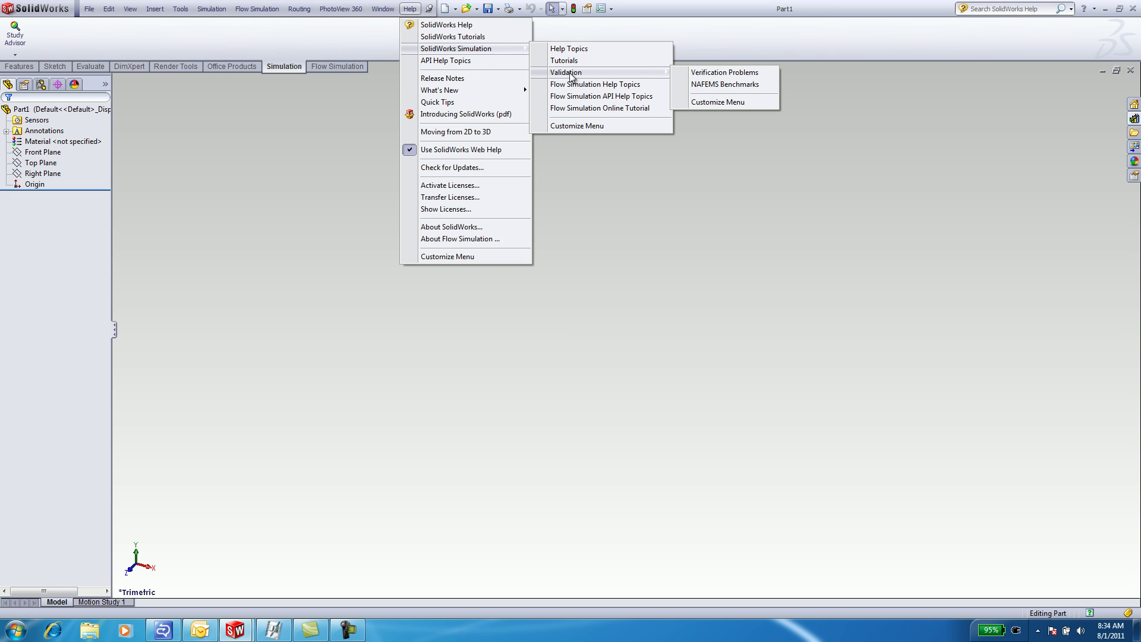
click(698, 74)
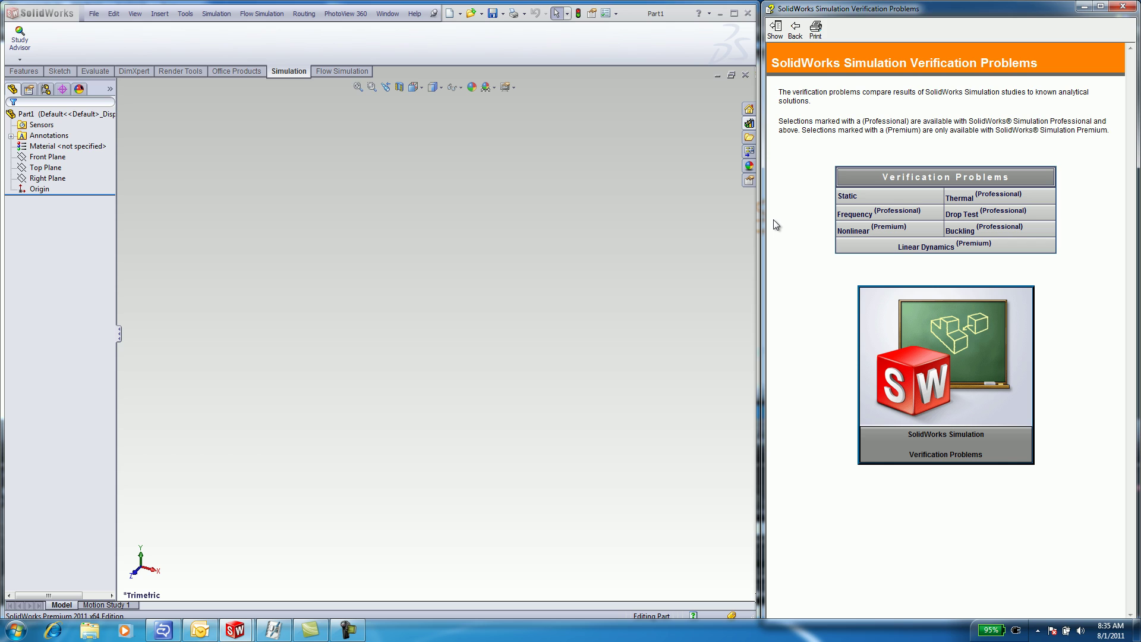
Open the static verification problem "Bending of a Solid Beam" and load its example part Static_16.SLDPRT
mouse_move(846, 198)
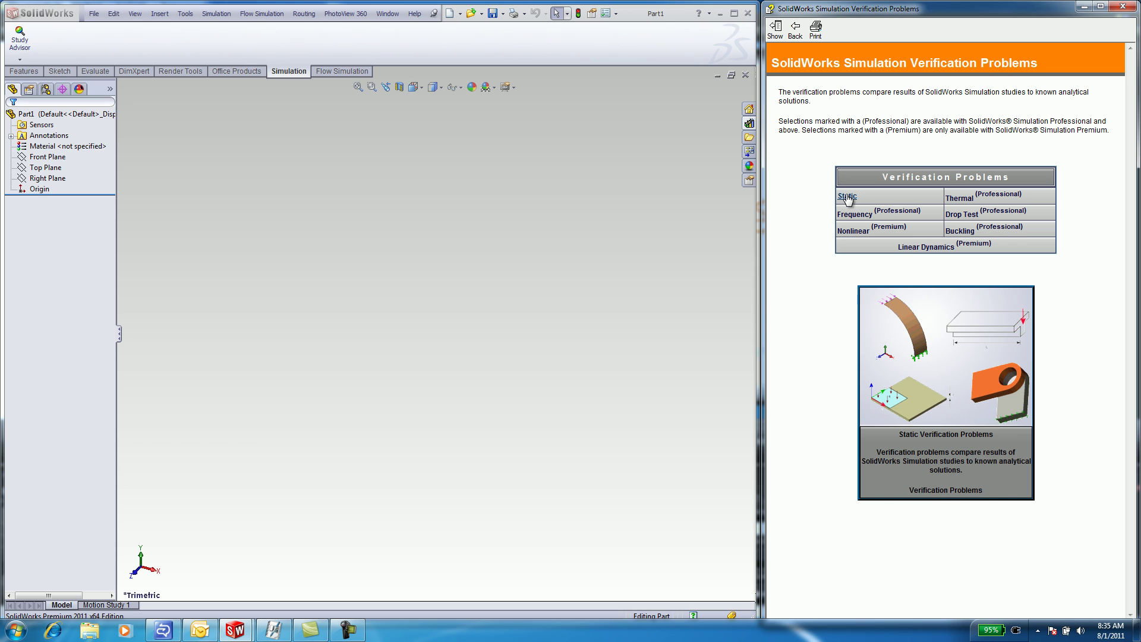
click(847, 197)
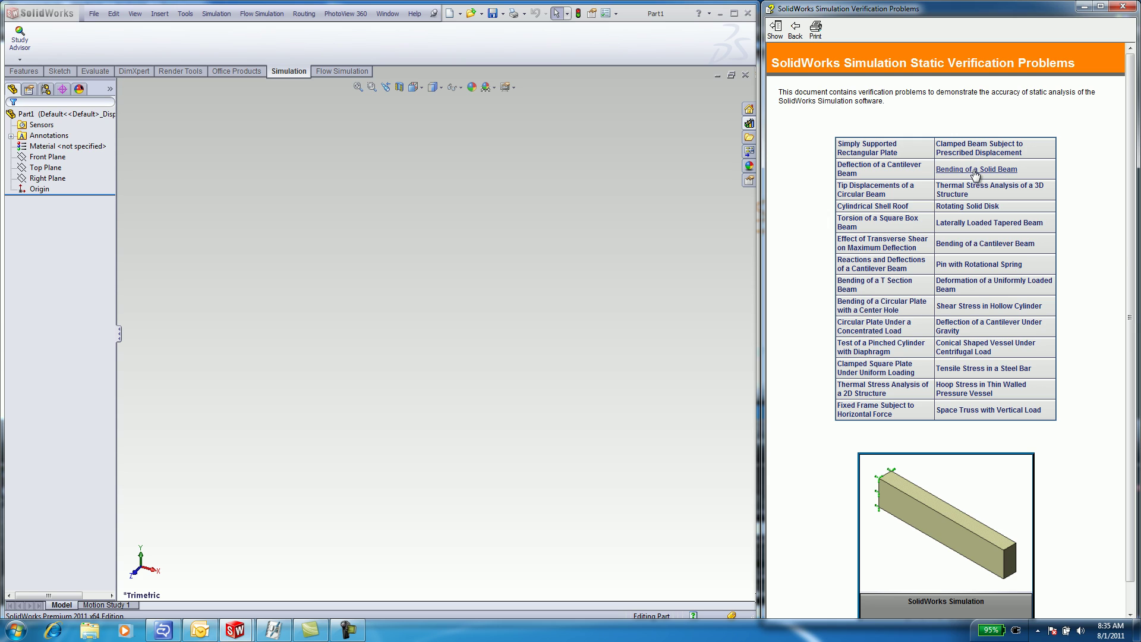
click(975, 172)
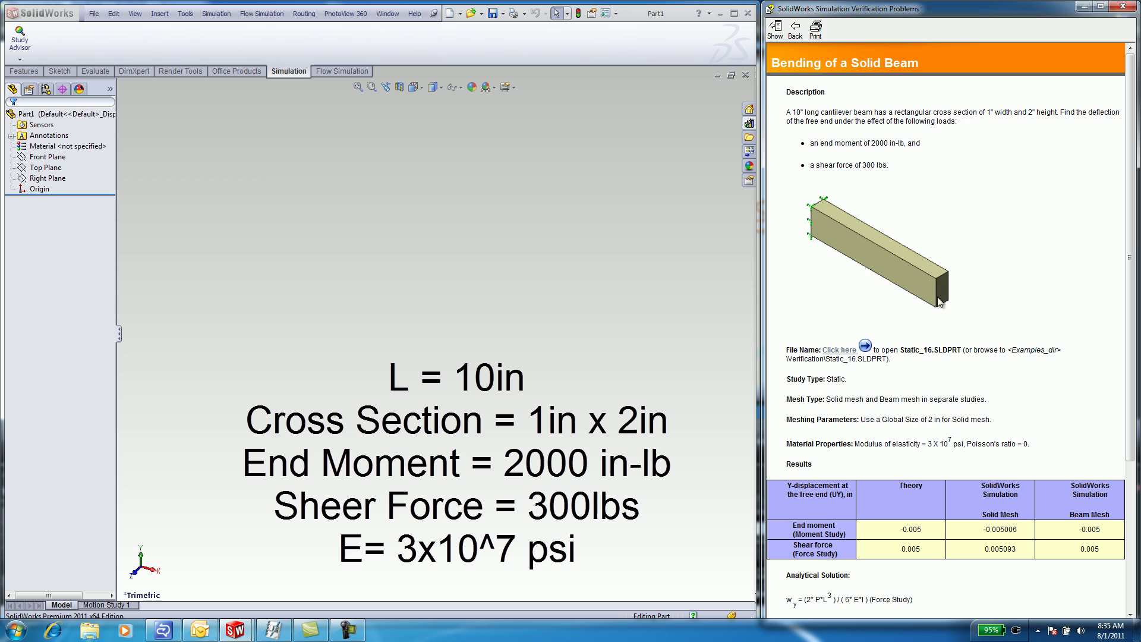
scroll(963, 279, down, 3)
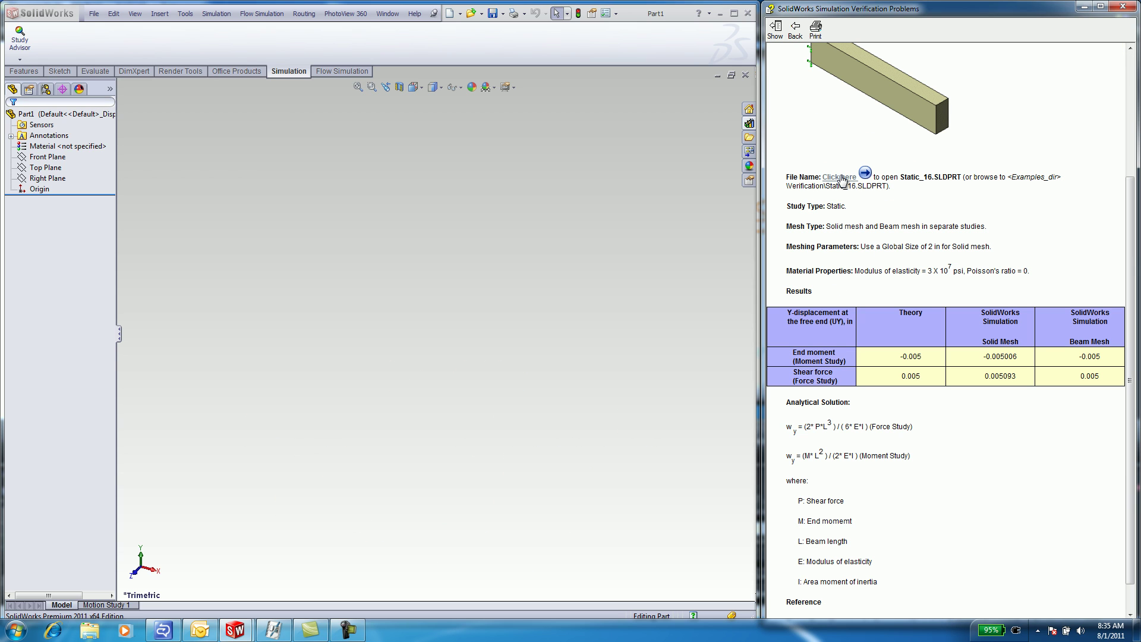
click(840, 178)
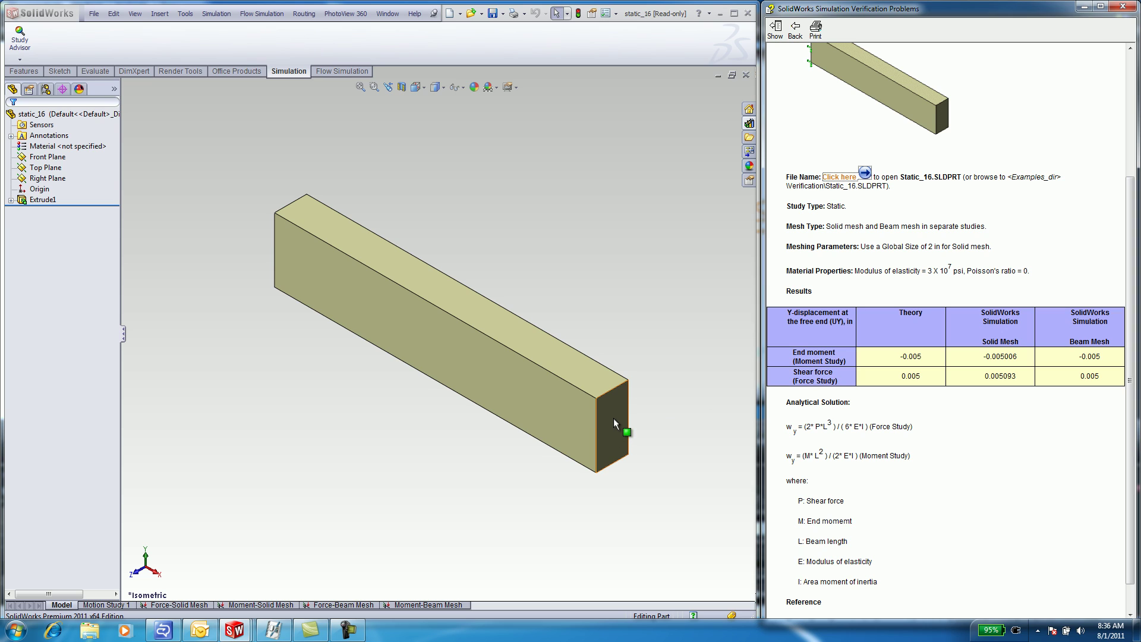
Look over the beam's extrude feature and review the fixture definition in the Force-Solid Mesh study
click(36, 201)
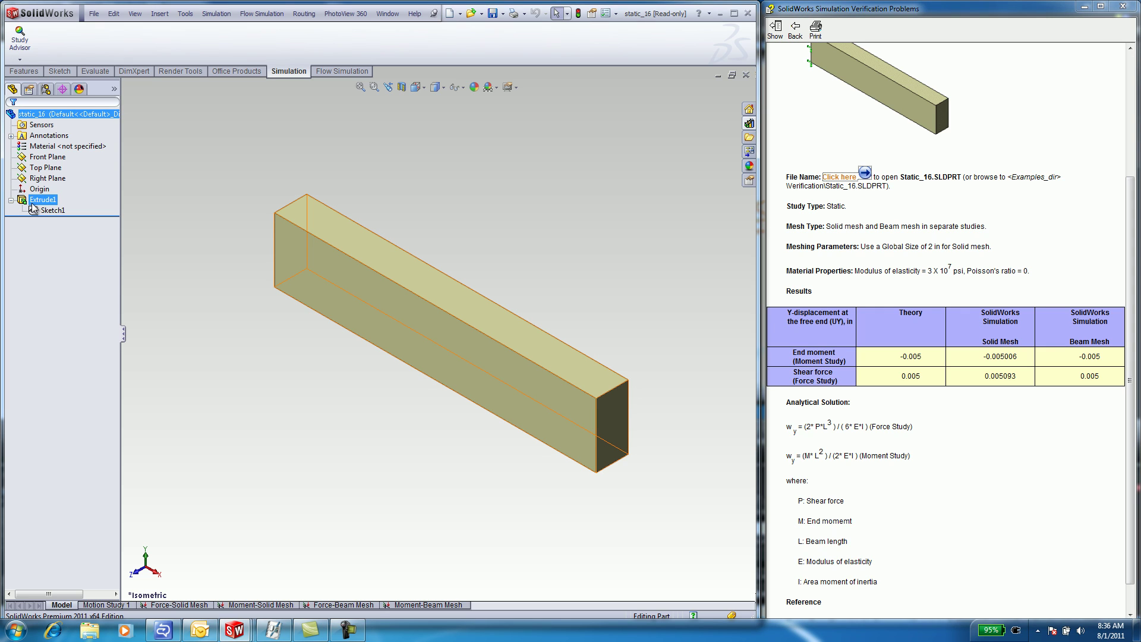
key(Escape)
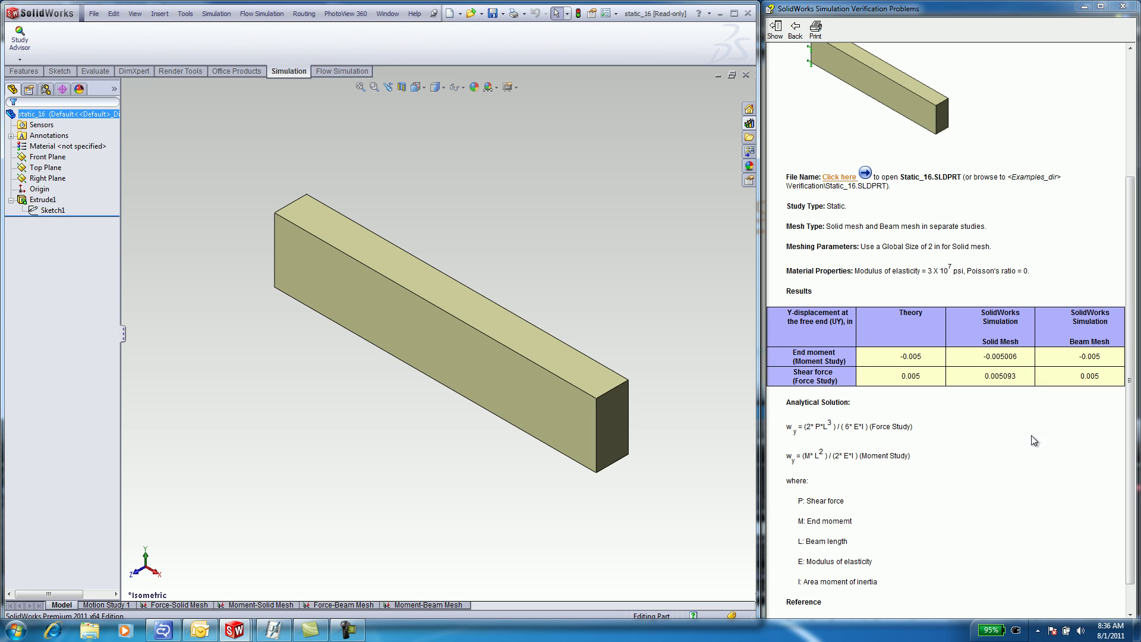
click(174, 605)
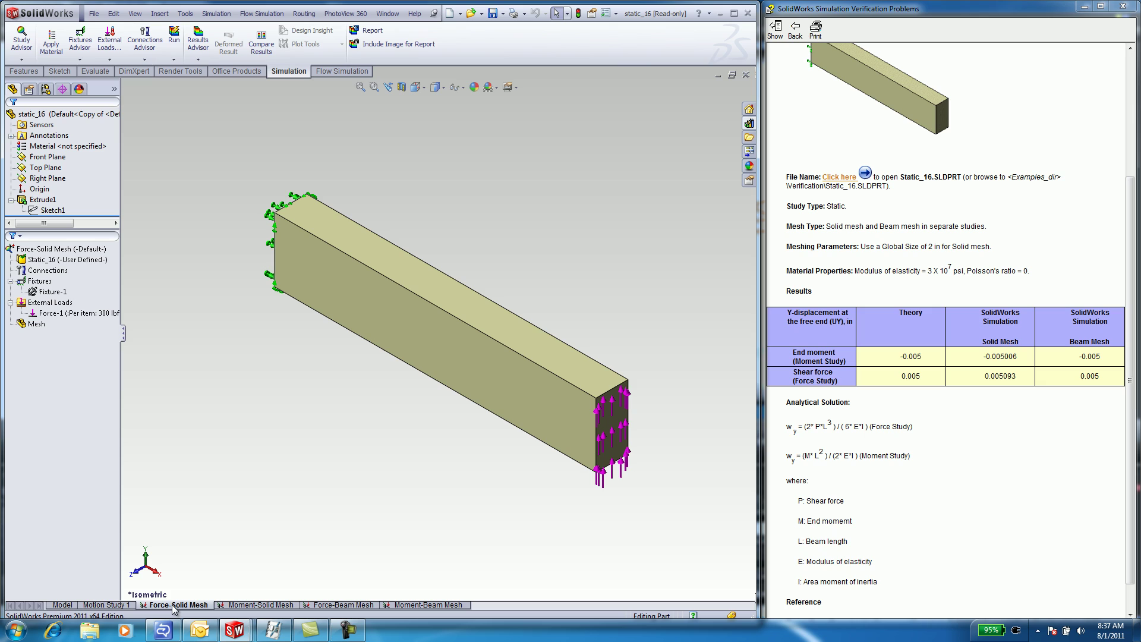
right_click(55, 291)
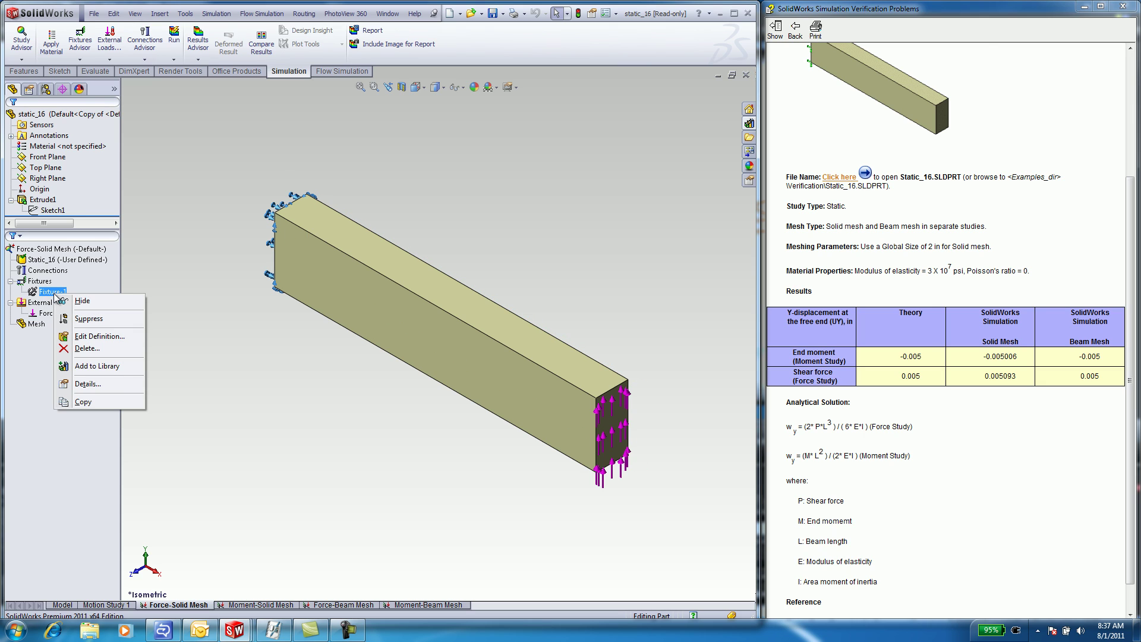
click(94, 337)
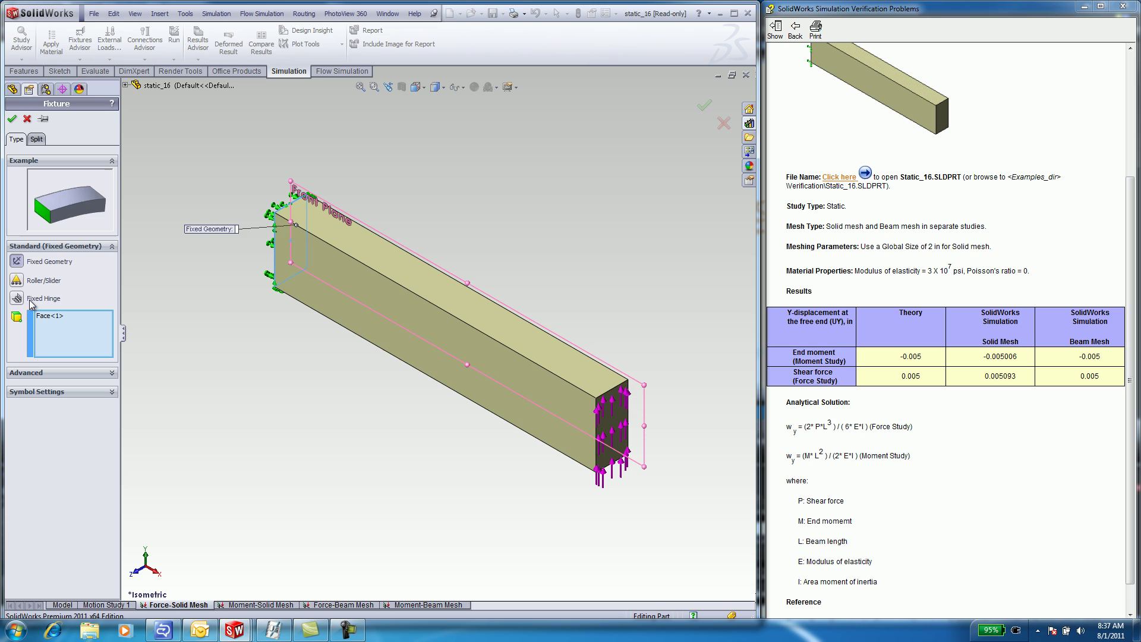
key(Escape)
Review the definition of the force applied to the beam's free end face in the Force-Solid Mesh study
click(65, 314)
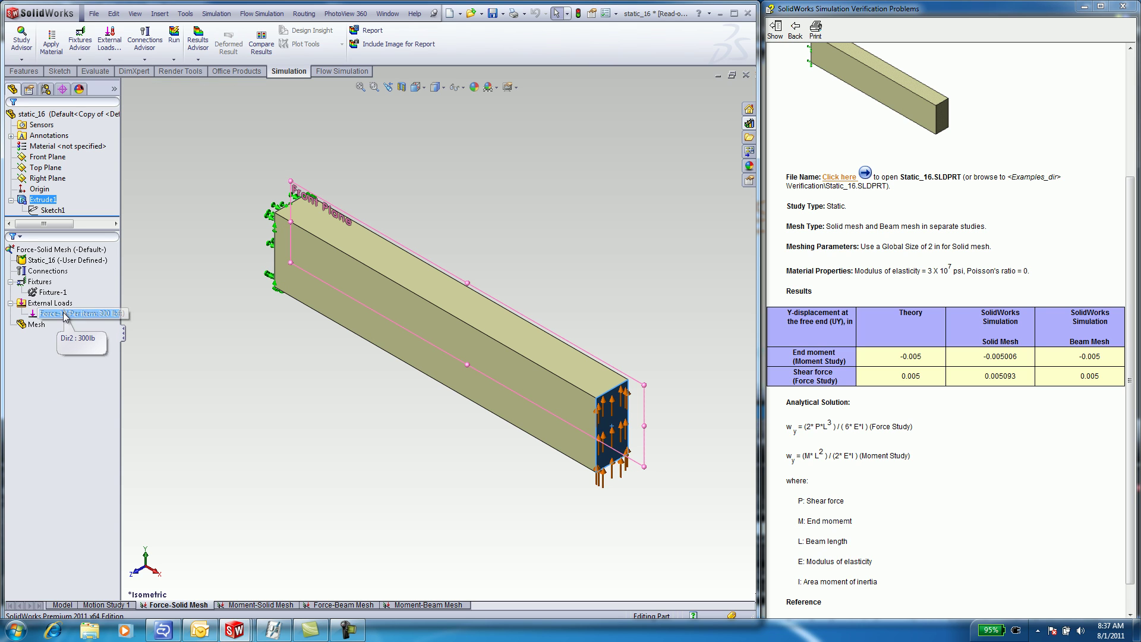
right_click(65, 314)
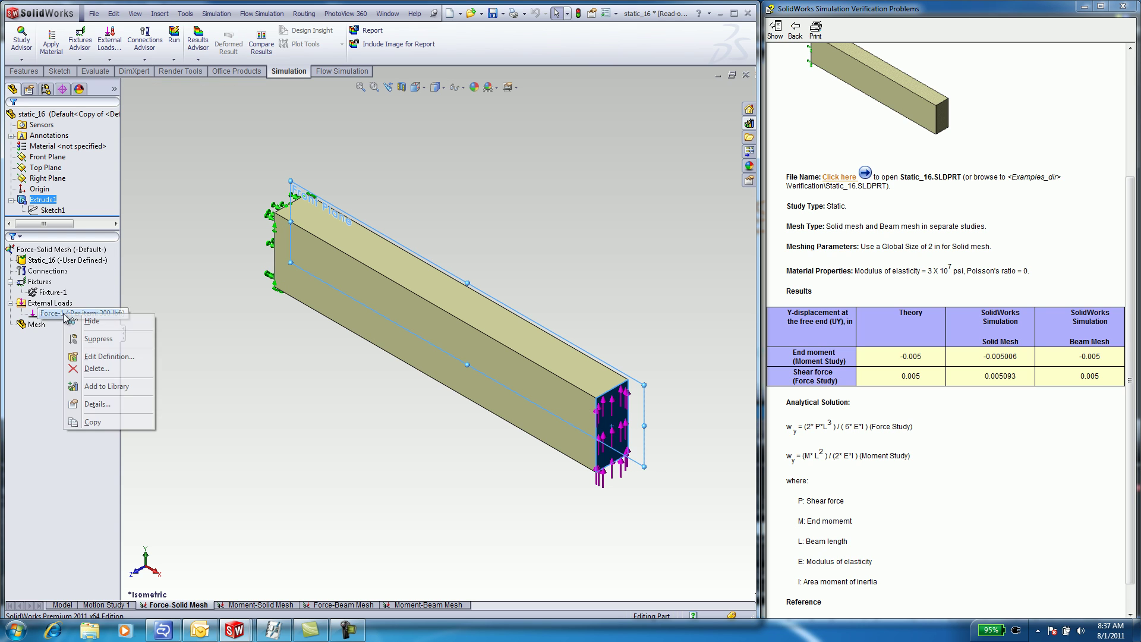
click(104, 357)
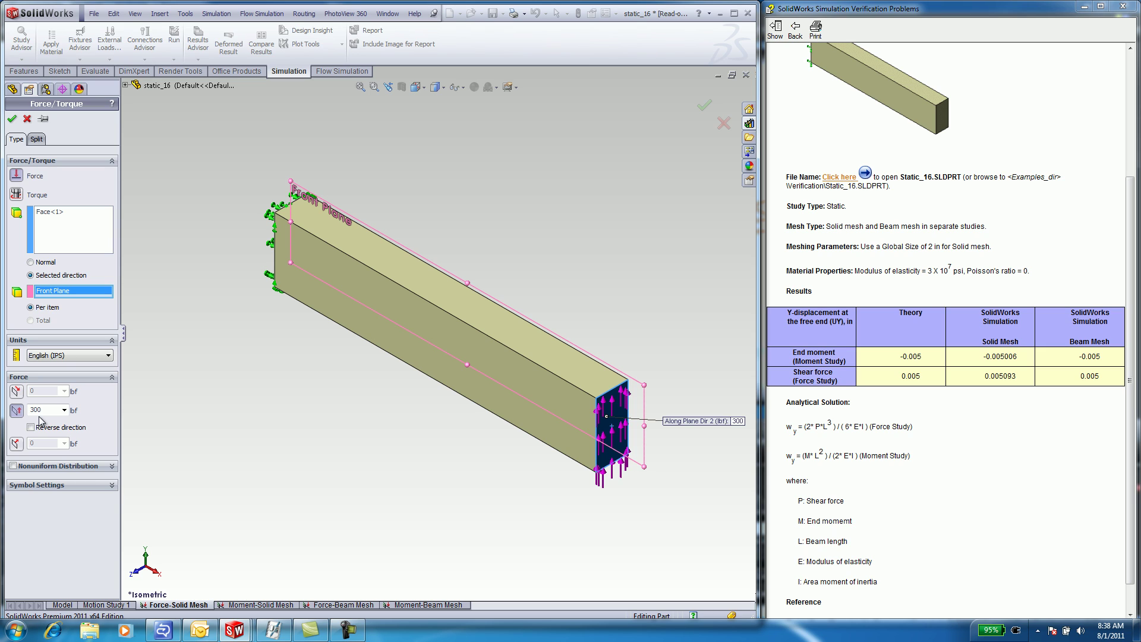
click(12, 118)
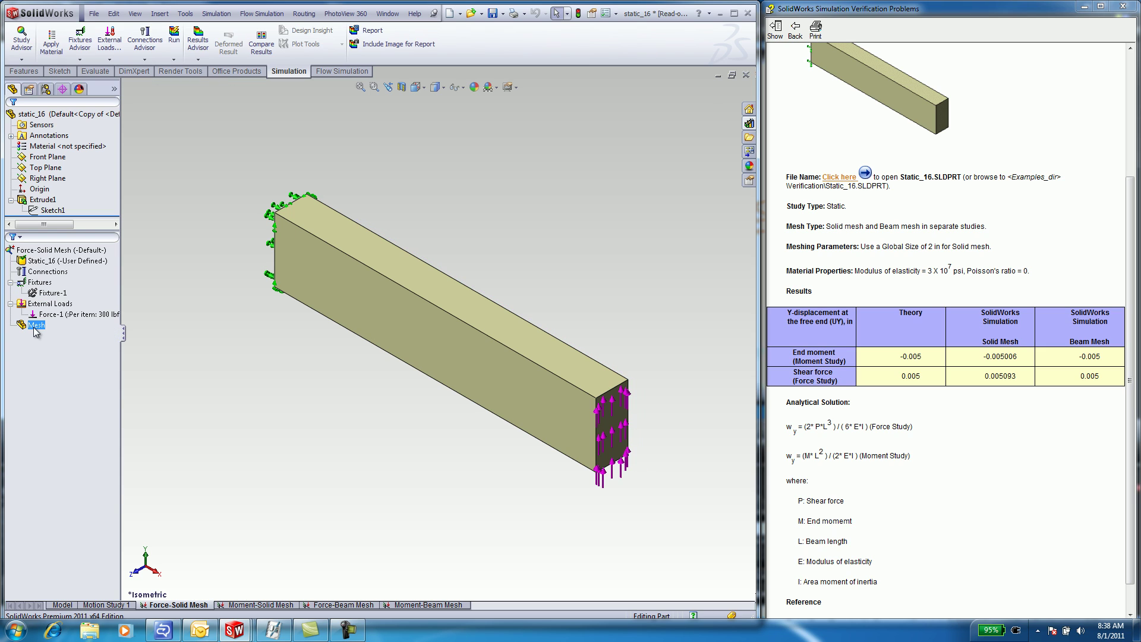
Mesh and run the Force-Solid Mesh study, and view its displacement and strain result plots
right_click(36, 325)
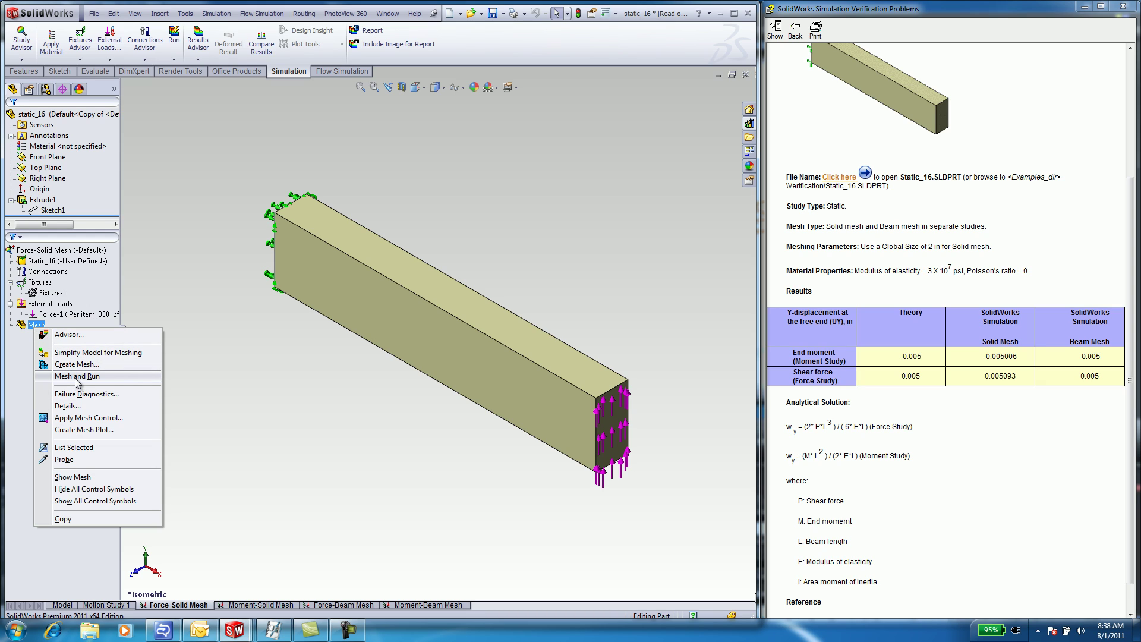
click(76, 376)
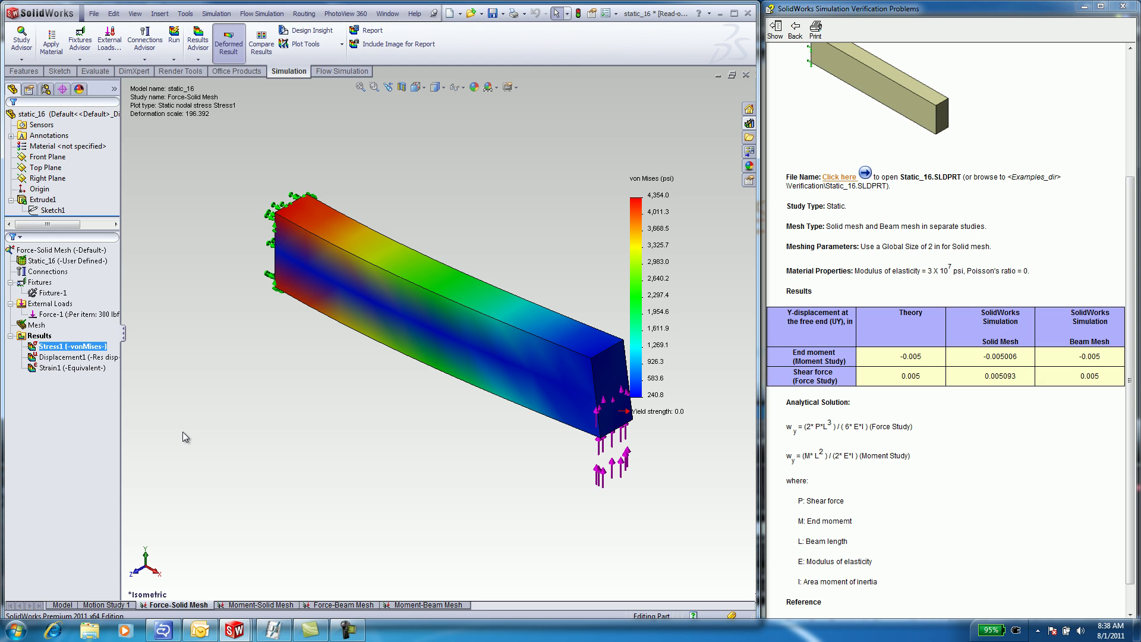
double_click(48, 357)
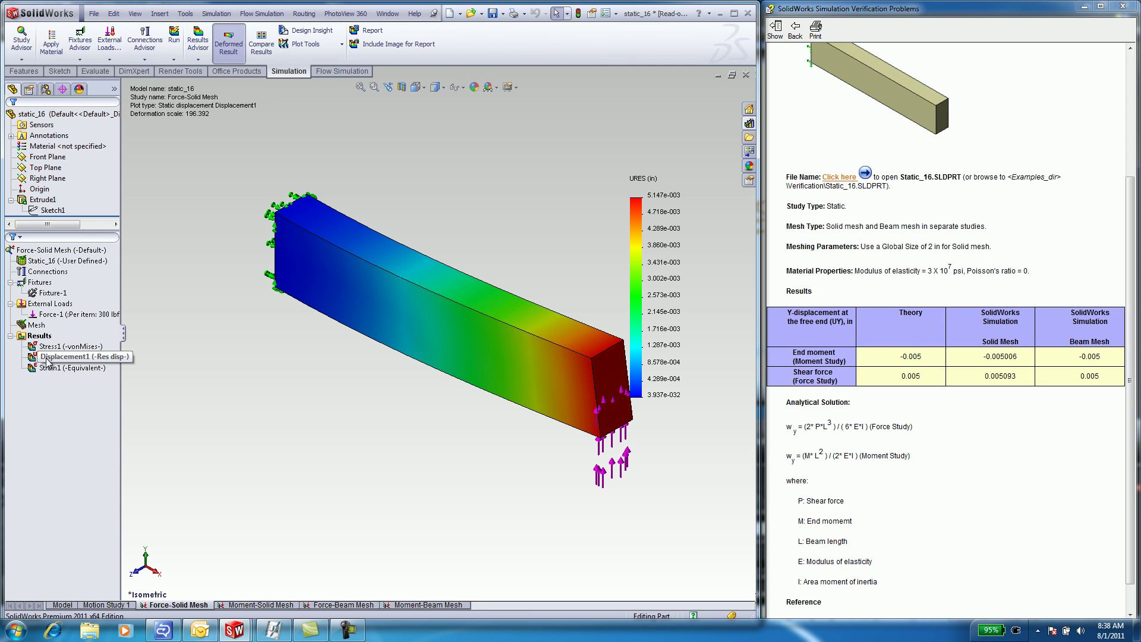
double_click(48, 368)
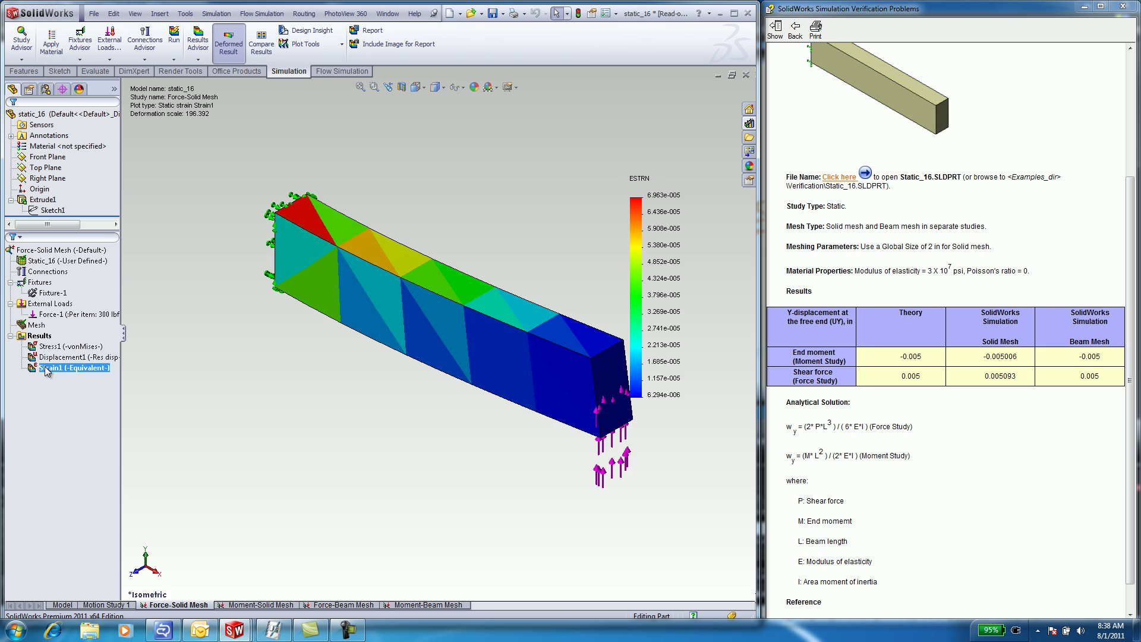
double_click(44, 358)
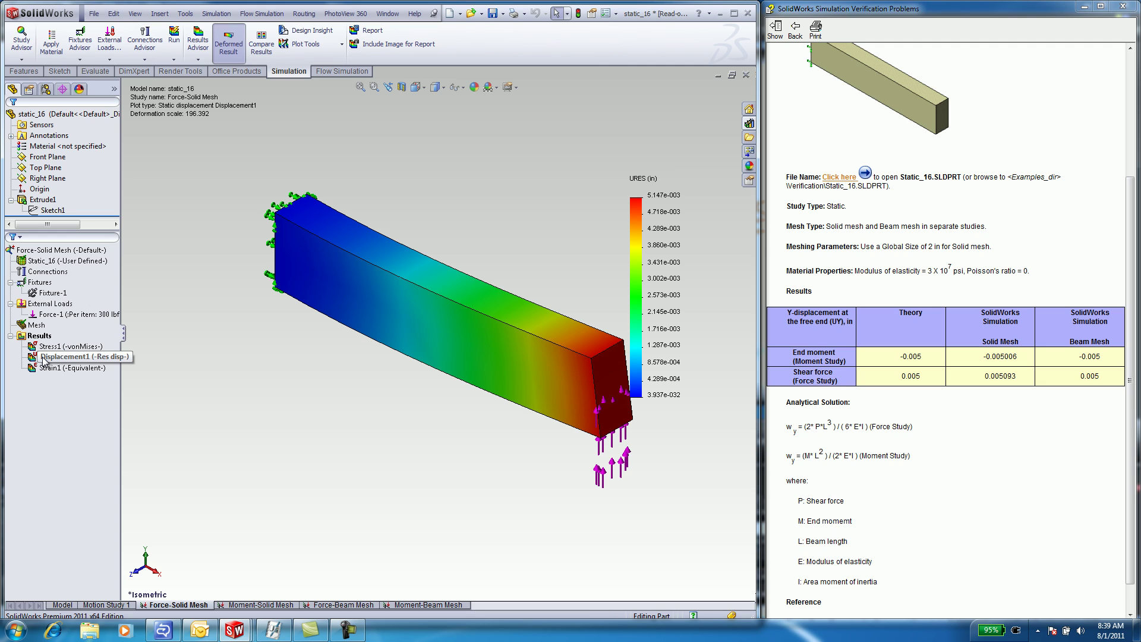
Show the displacement plot on the undeformed beam and review its available display units, keeping inches
right_click(43, 359)
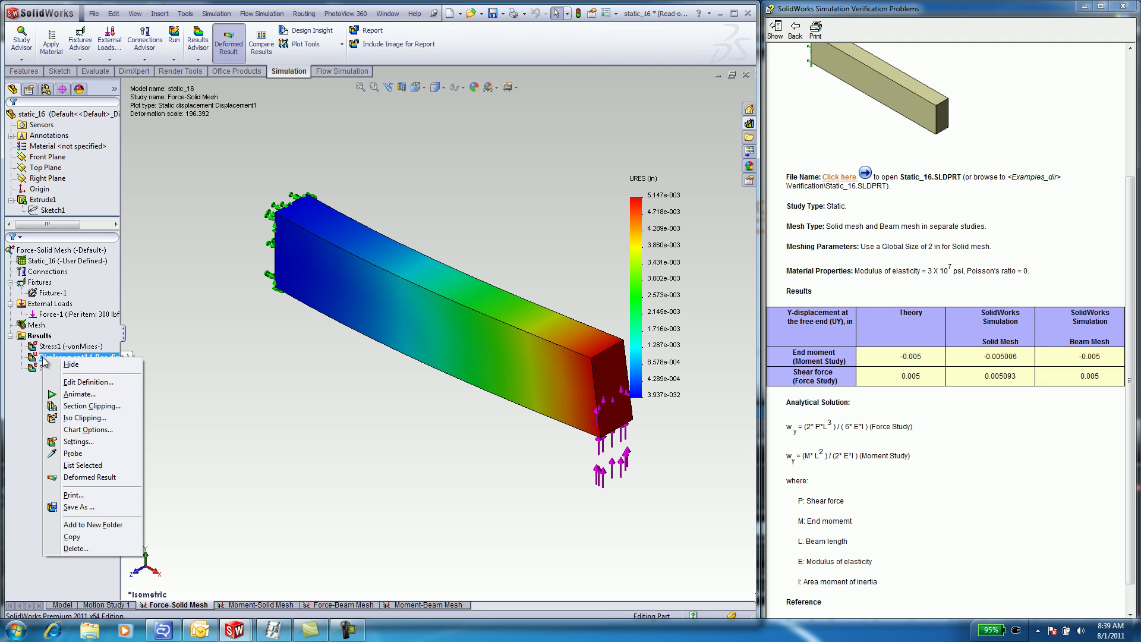
click(89, 476)
right_click(49, 358)
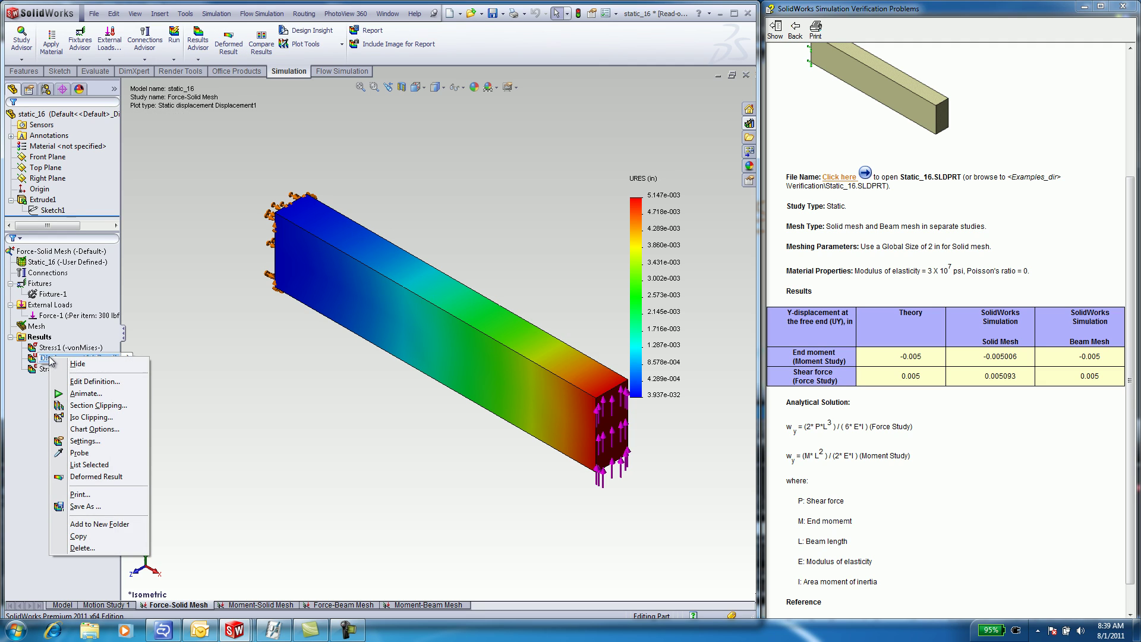
click(78, 382)
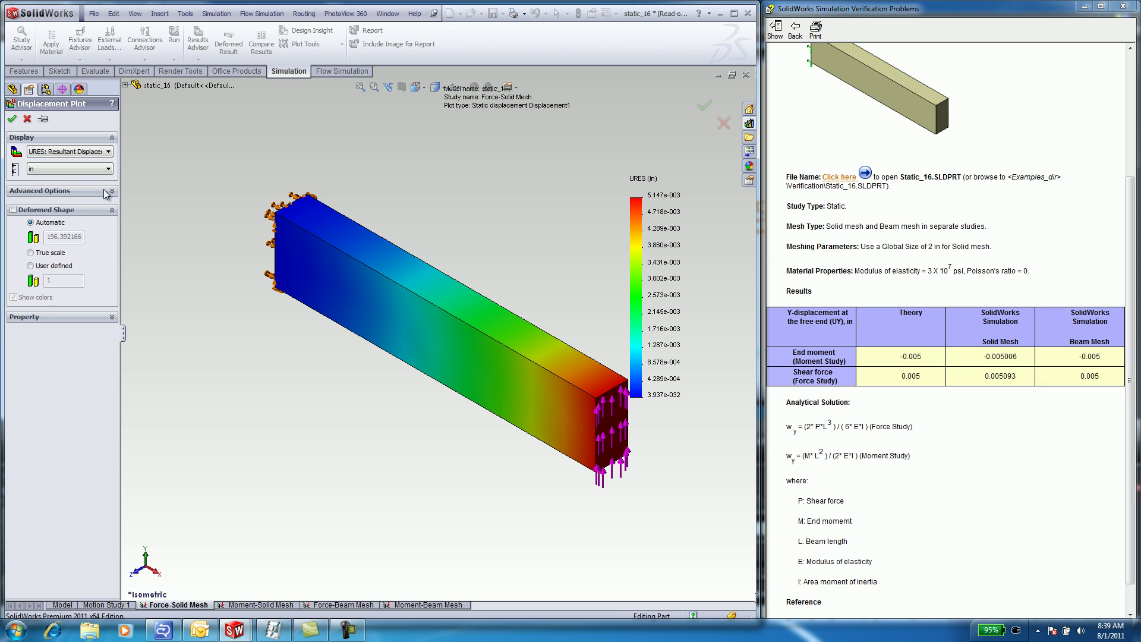
click(108, 170)
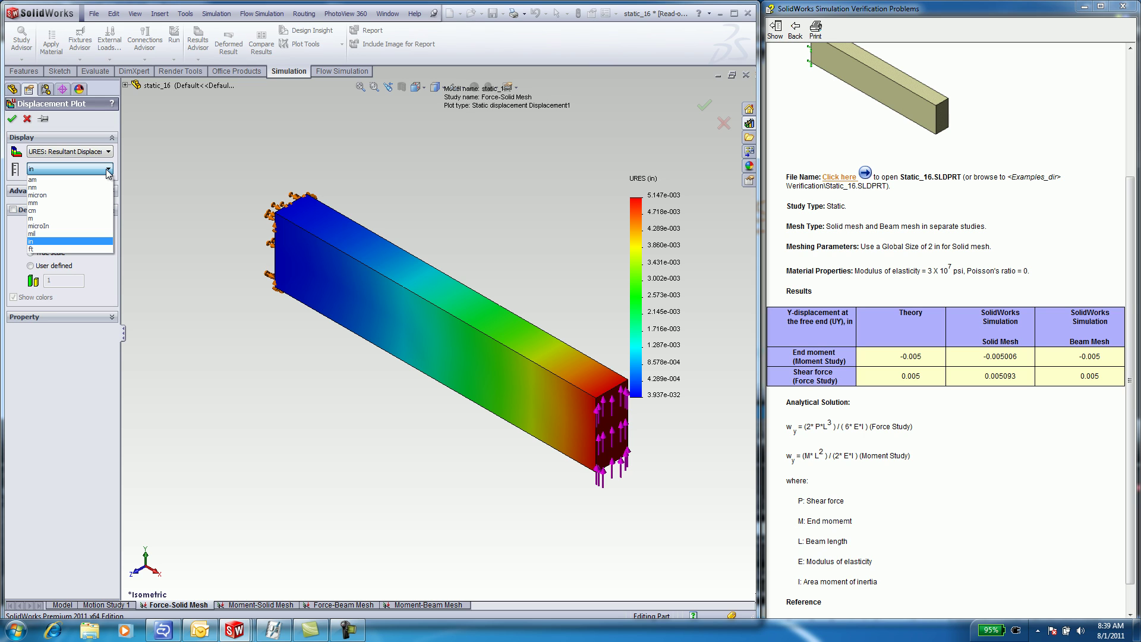
click(109, 172)
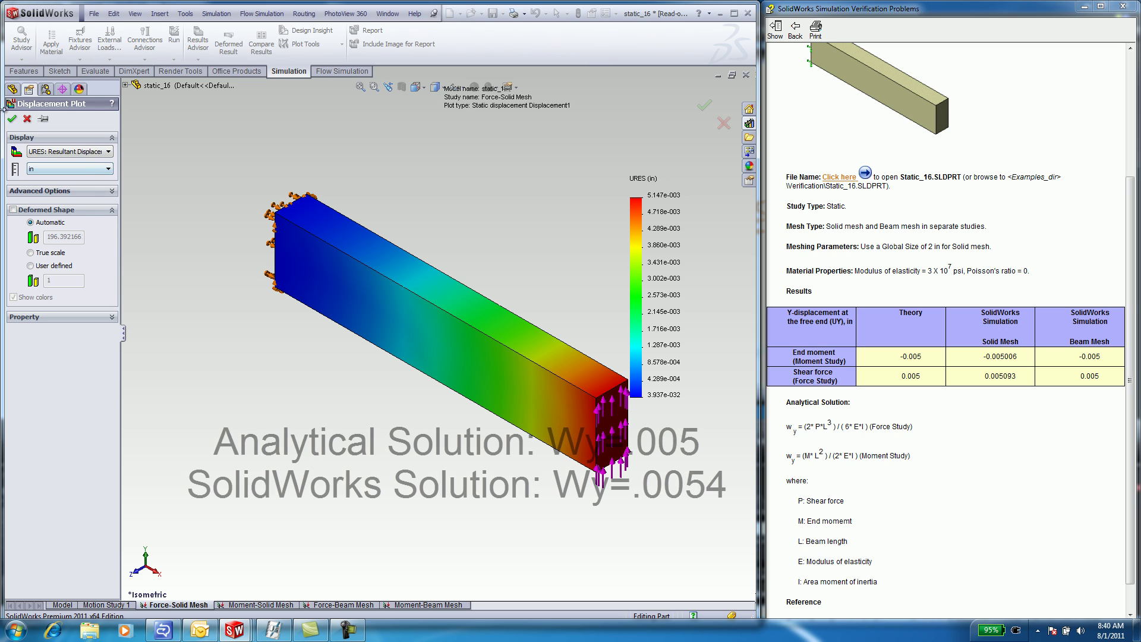
key(Return)
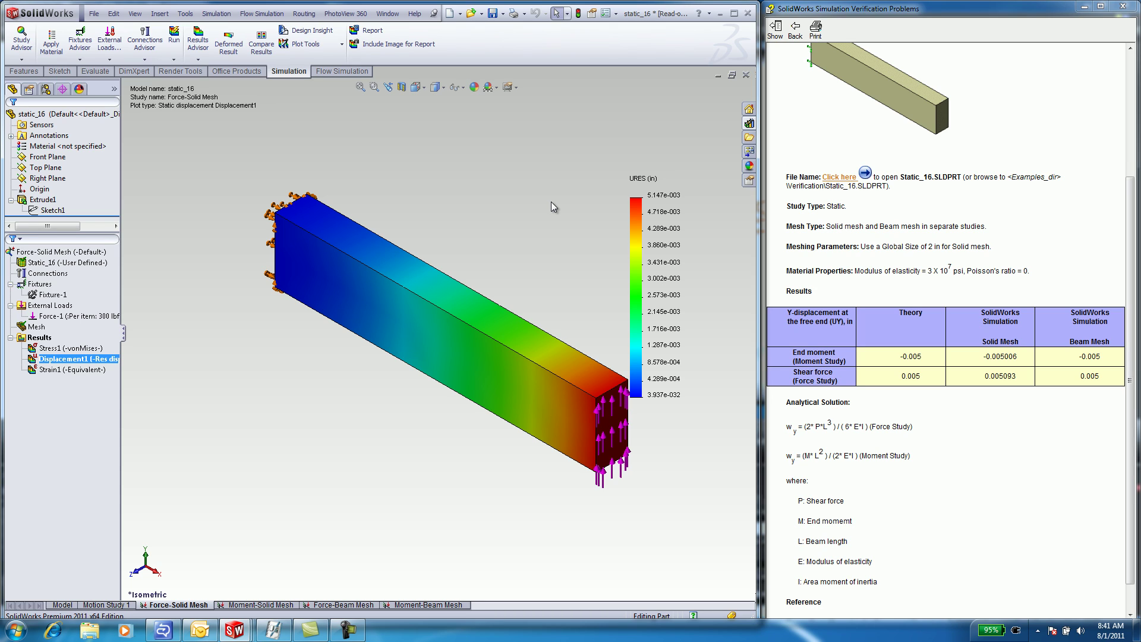
Look at the setup of the Moment-Solid Mesh study and make Force-Beam Mesh the active study
click(342, 604)
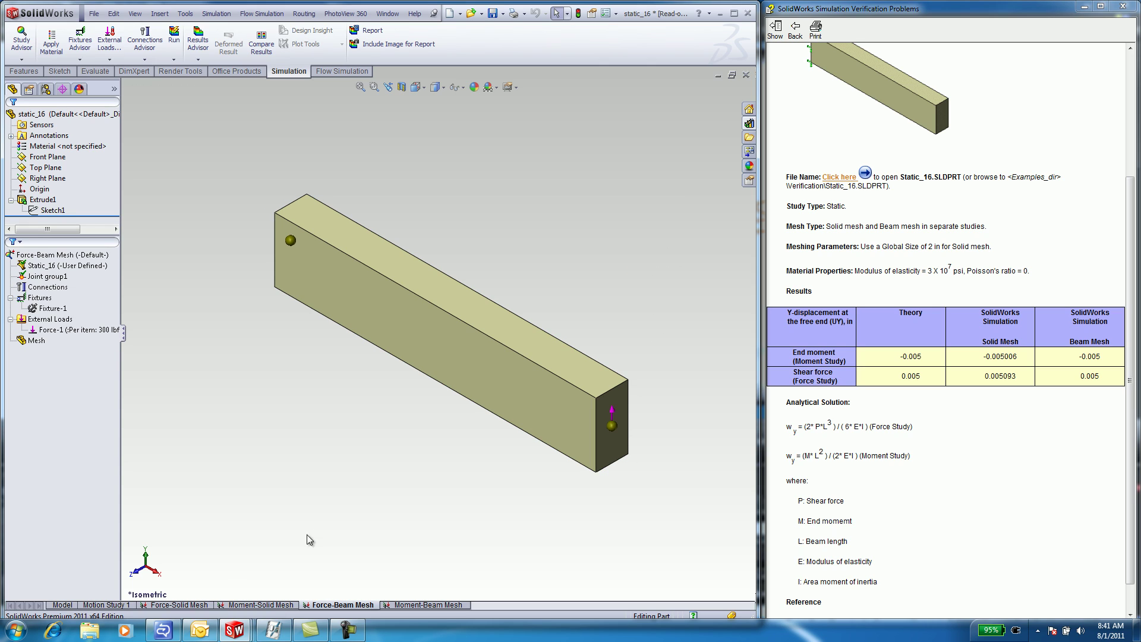
click(249, 604)
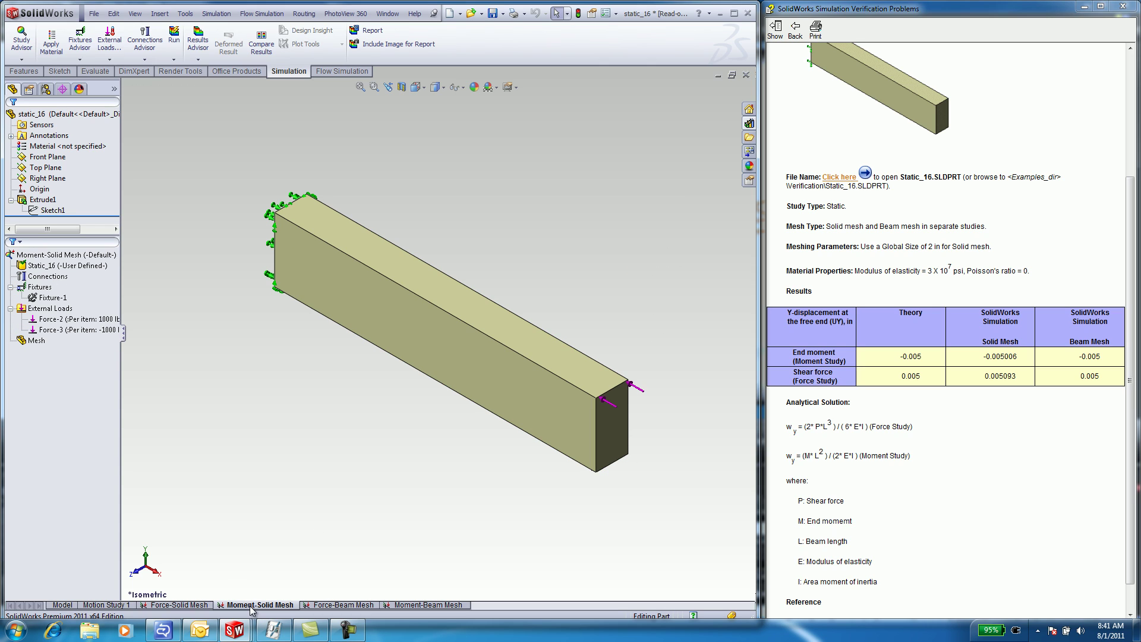
click(326, 605)
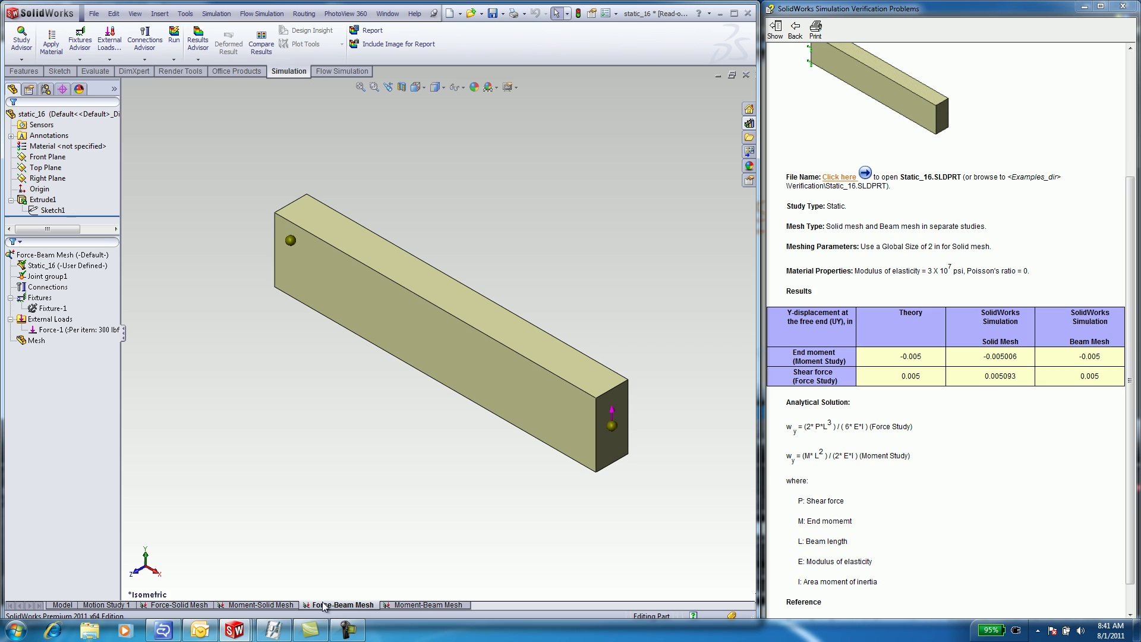